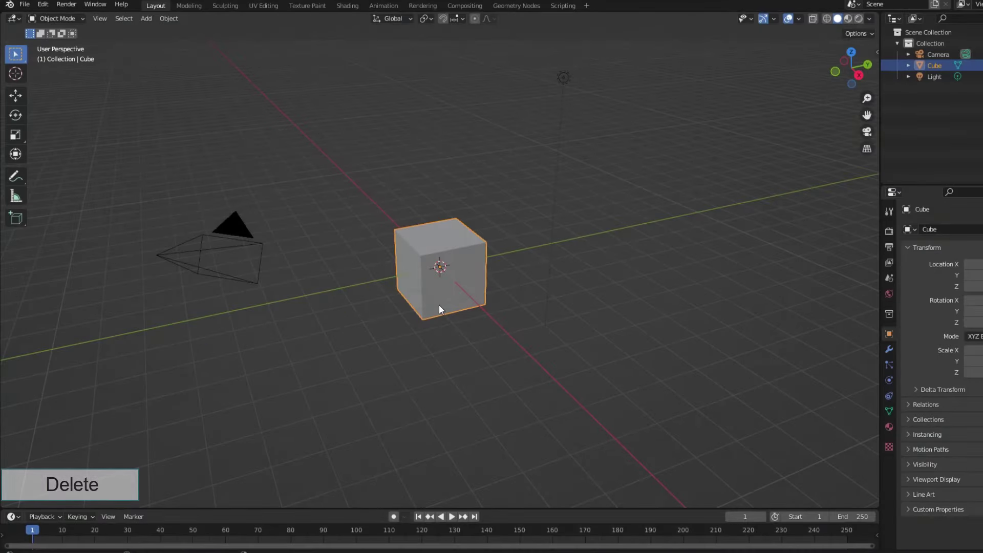
# - Delete the default cube, add a mesh plane, and put it in Edit Mode
pyautogui.press('Delete')
pyautogui.hotkey('shift', 'a')
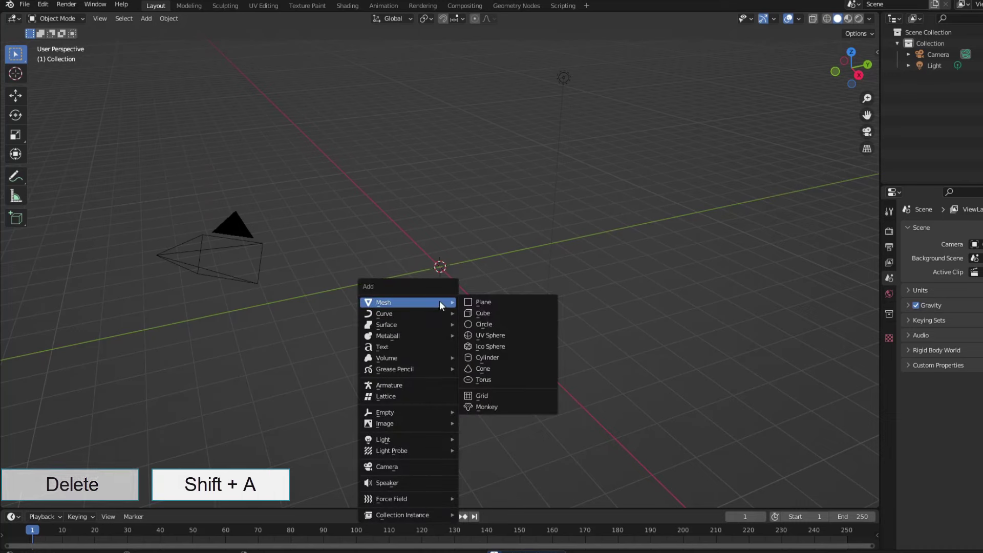
pyautogui.click(482, 302)
pyautogui.moveTo(456, 335); pyautogui.dragTo(550, 407, button='middle')
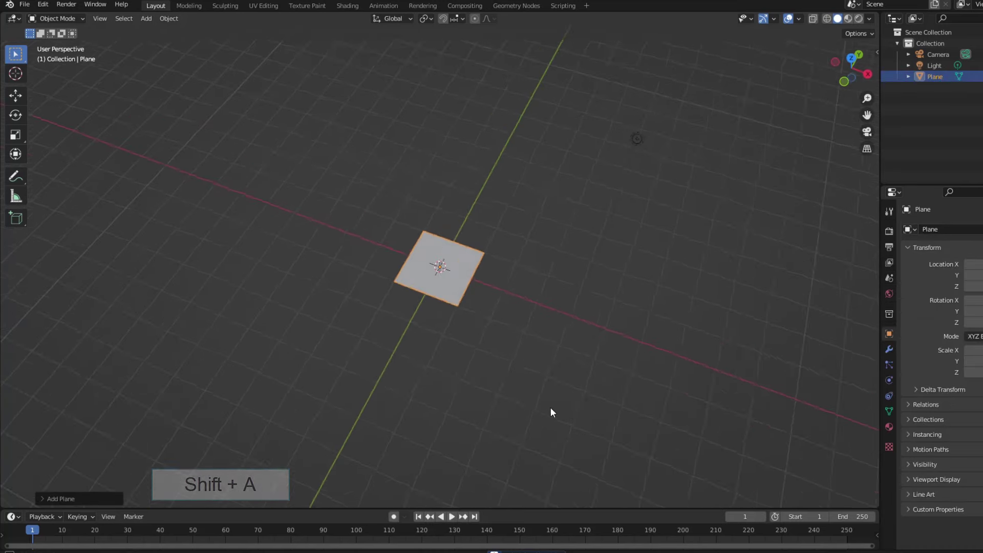
pyautogui.scroll(3, 504, 378)
pyautogui.press('Tab')
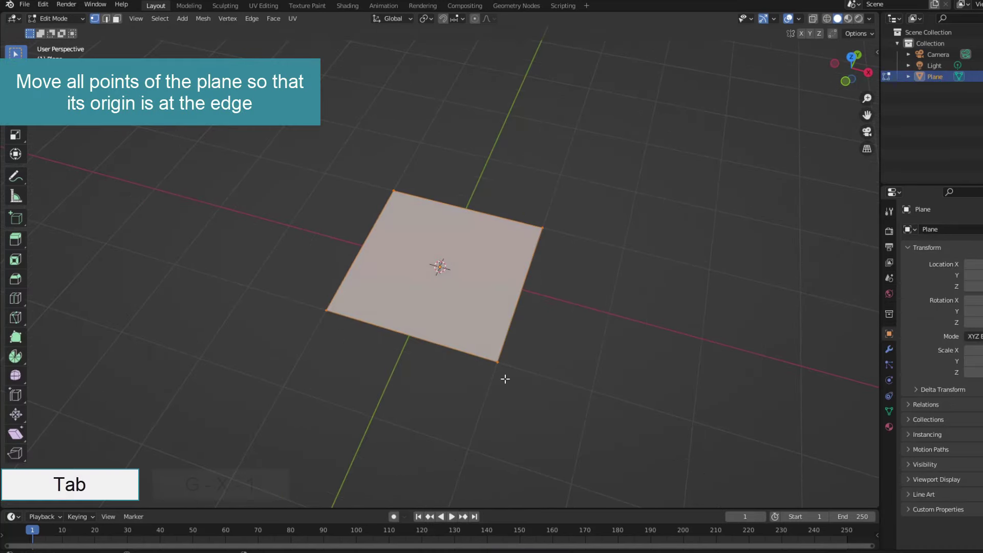
# - Move the mesh 1 unit along X and scale it 1.5 along Y
pyautogui.press('g')
pyautogui.press('x')
pyautogui.press('1')
pyautogui.press('Return')
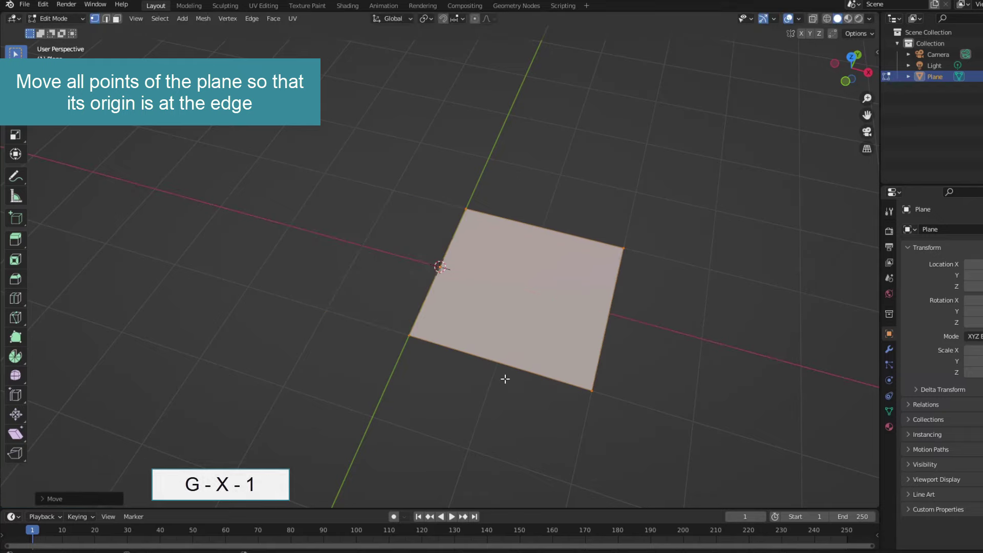
pyautogui.press('s')
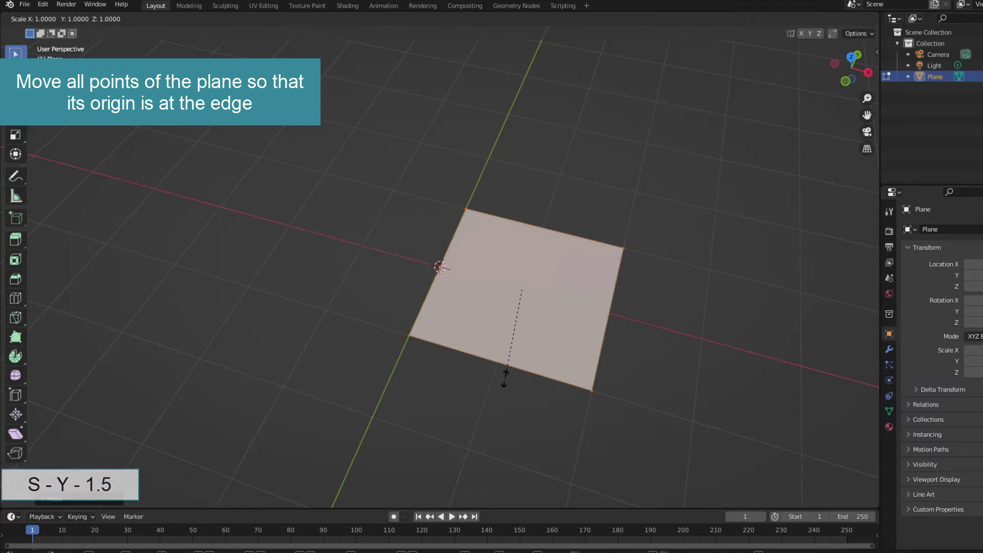
pyautogui.press('y')
pyautogui.press('1')
pyautogui.press('.')
pyautogui.press('5')
pyautogui.press('Return')
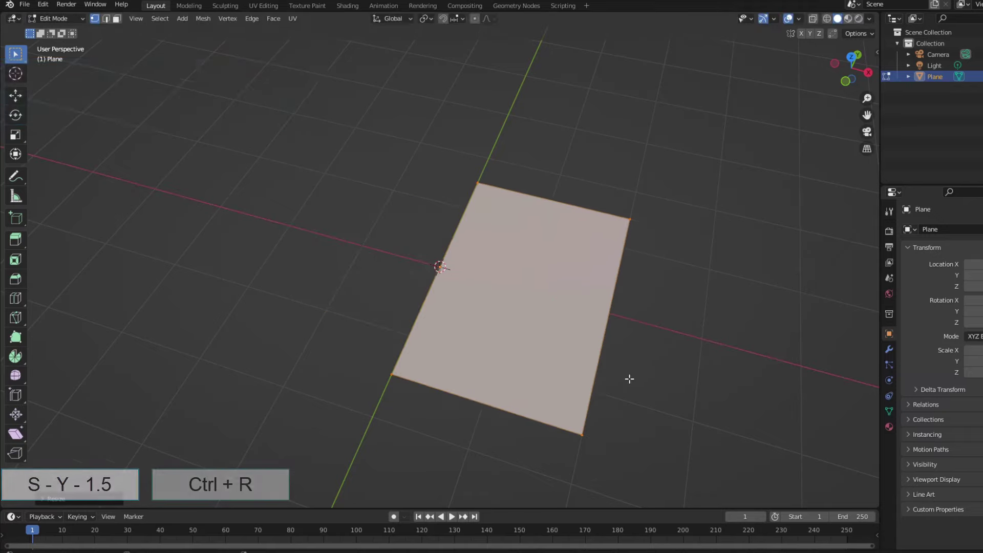
# - Add loop cuts across and along the plane, then subdivide the whole mesh
pyautogui.hotkey('ctrl', 'r')
pyautogui.scroll(1, 625, 329)
pyautogui.click(625, 329)
pyautogui.rightClick(443, 399)
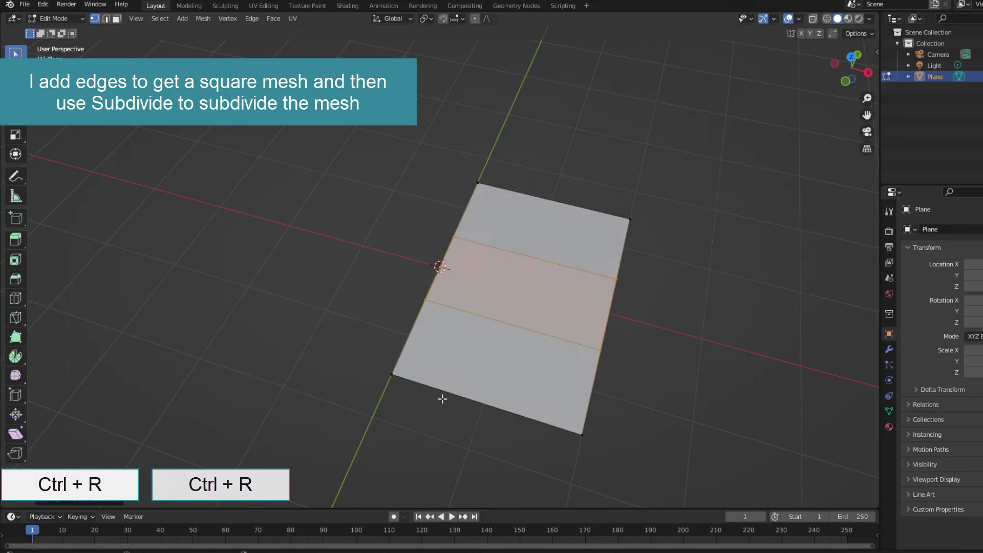
pyautogui.click(441, 414)
pyautogui.press('a')
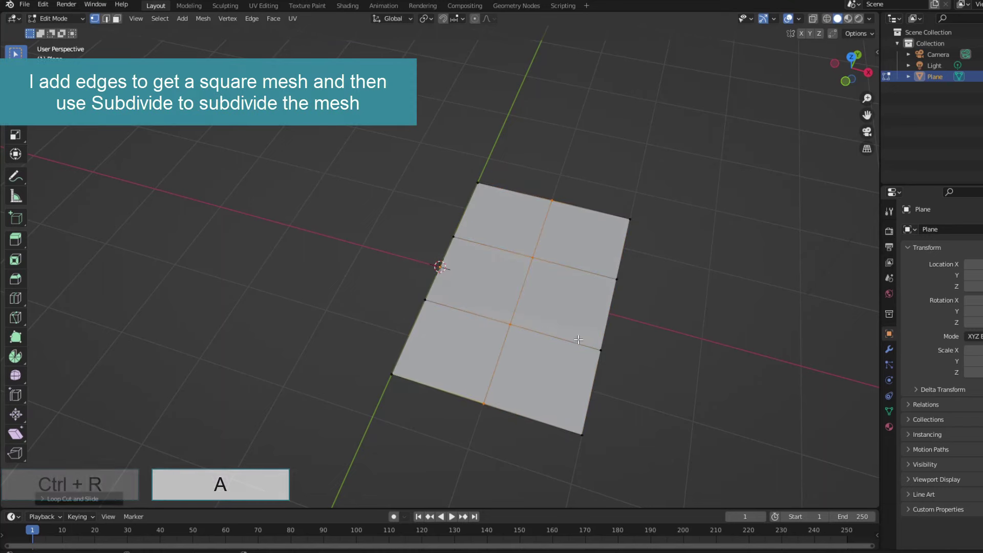
pyautogui.rightClick(560, 313)
pyautogui.click(557, 314)
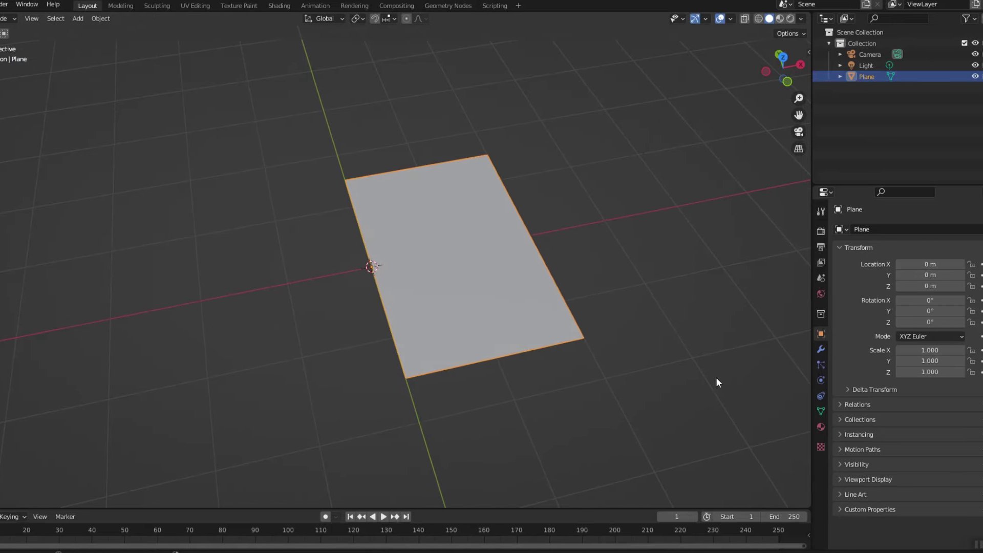
# - Add a Simple Deform modifier in Bend mode on the Z axis at about 43.2°
pyautogui.click(807, 348)
pyautogui.click(849, 229)
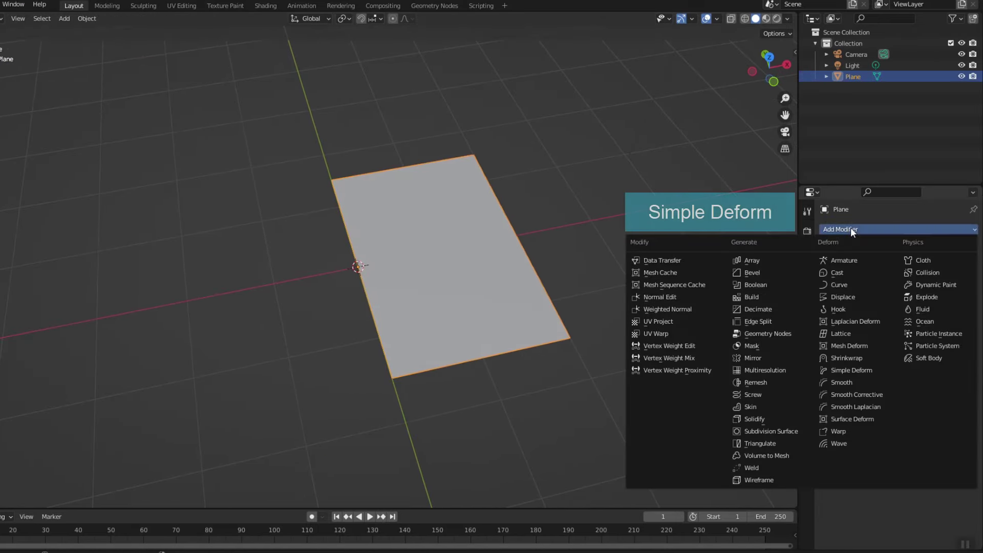
pyautogui.click(855, 368)
pyautogui.click(877, 263)
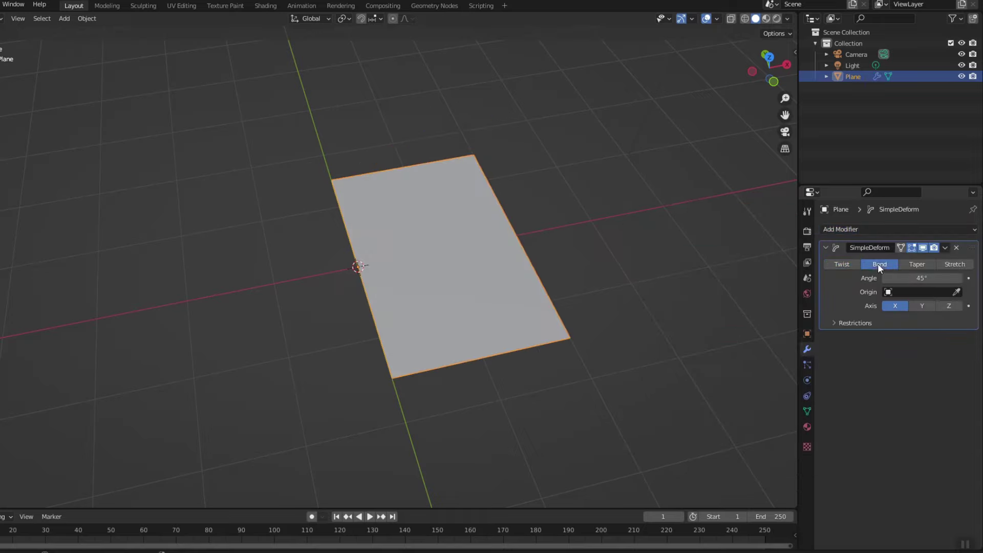
pyautogui.click(949, 306)
pyautogui.moveTo(918, 277); pyautogui.dragTo(911, 278)
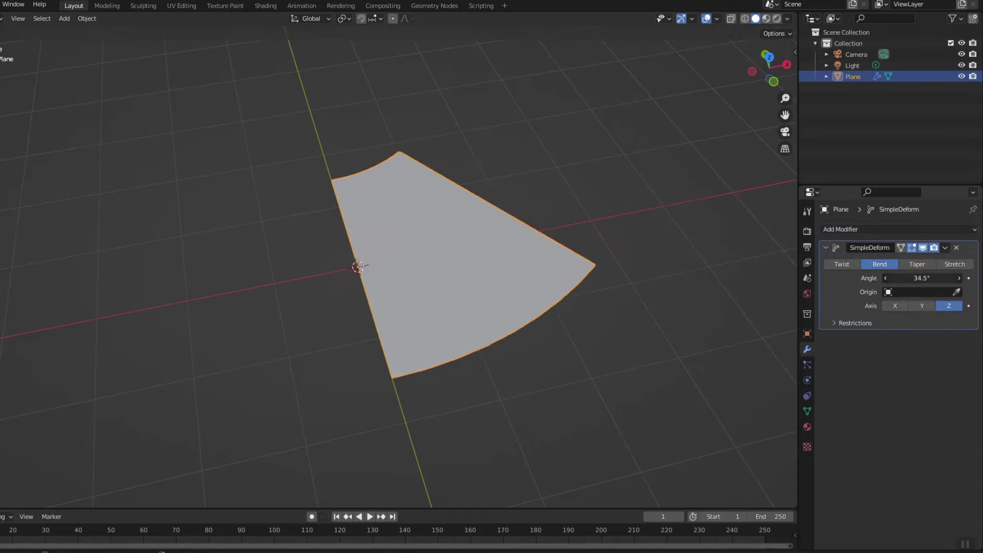
pyautogui.moveTo(662, 319)
pyautogui.mouseDown(button='middle')
pyautogui.moveTo(586, 308)
pyautogui.moveTo(625, 332)
pyautogui.mouseUp(button='middle')
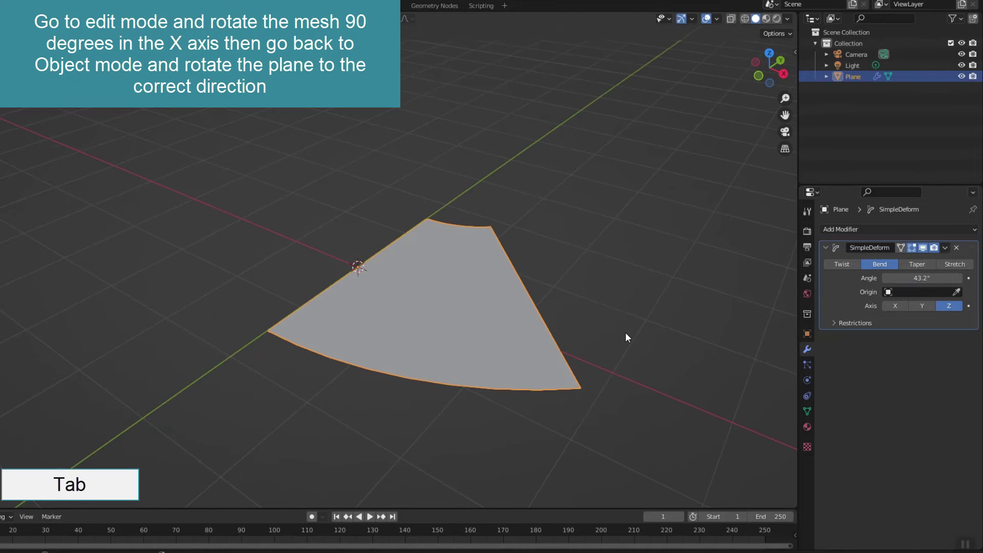
# - In Edit Mode, rotate the plane's mesh 90° about the X axis
pyautogui.press('Tab')
pyautogui.press('r')
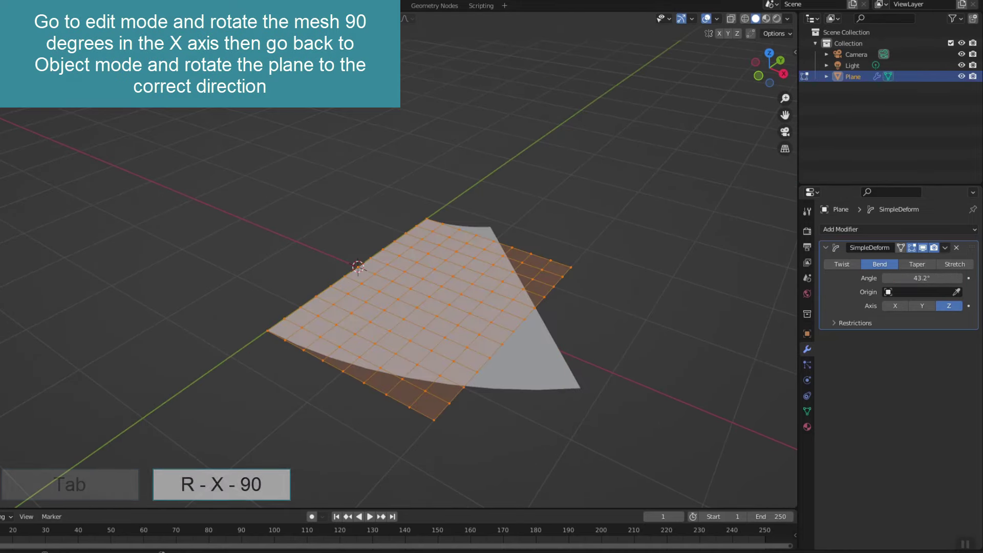
pyautogui.press('x')
pyautogui.press('9')
pyautogui.press('0')
pyautogui.press('Return')
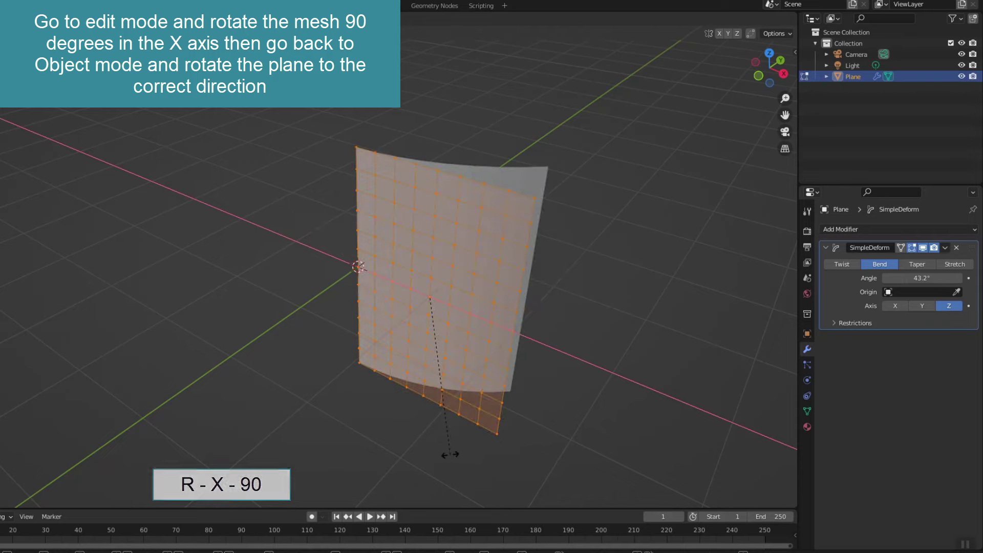
pyautogui.moveTo(450, 454)
pyautogui.mouseDown(button='middle')
pyautogui.moveTo(562, 399)
pyautogui.moveTo(482, 377)
pyautogui.moveTo(527, 376)
pyautogui.mouseUp(button='middle')
# - In Object Mode, rotate the whole plane -90° about X
pyautogui.press('Tab')
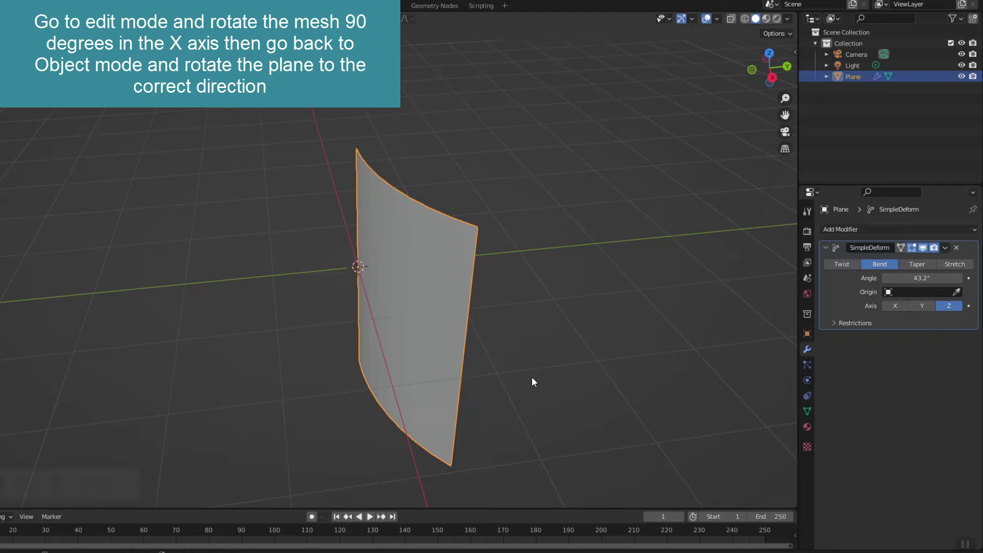
pyautogui.press('r')
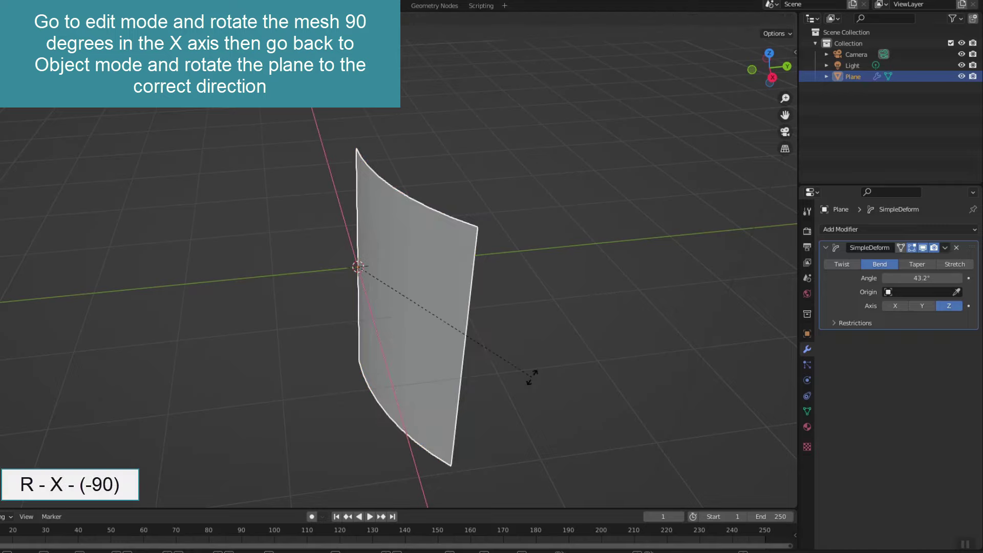
pyautogui.write('x-90')
pyautogui.press('Return')
pyautogui.moveTo(535, 377)
pyautogui.mouseDown(button='middle')
pyautogui.moveTo(637, 384)
pyautogui.moveTo(601, 373)
pyautogui.mouseUp(button='middle')
# - Shade the plane smooth, set the bend angle to 0°, and show the N sidebar
pyautogui.rightClick(473, 323)
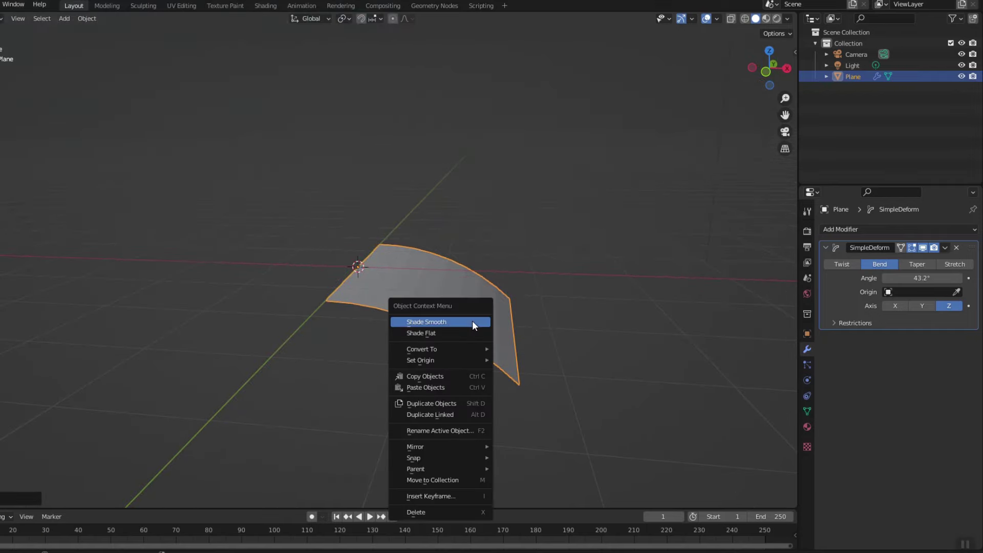
pyautogui.click(471, 322)
pyautogui.moveTo(929, 278); pyautogui.dragTo(950, 278)
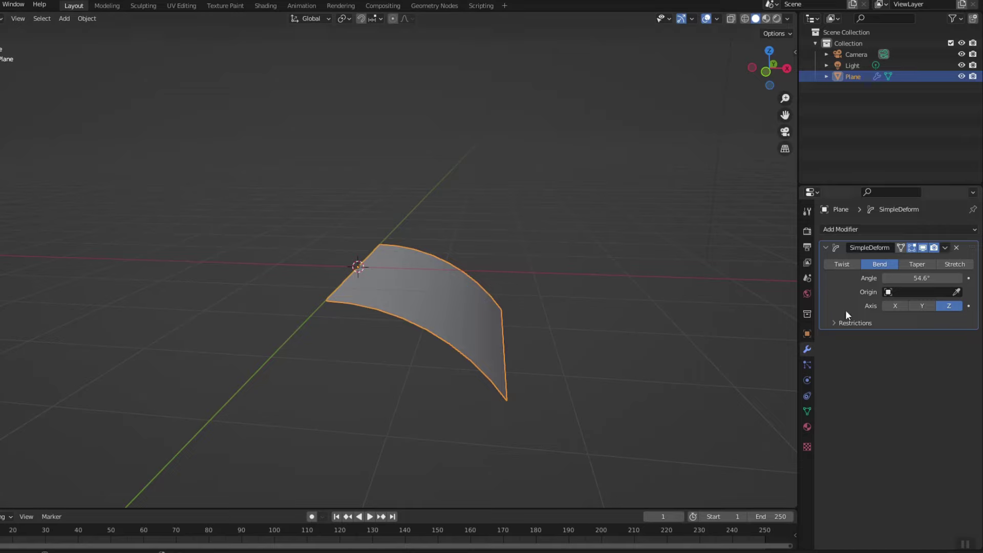
pyautogui.write('0')
pyautogui.press('Return')
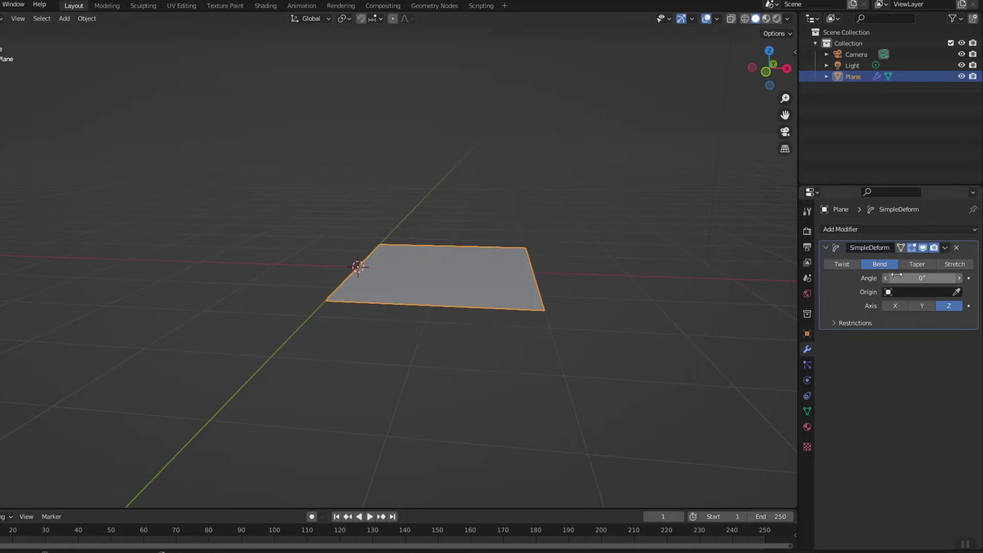
pyautogui.press('n')
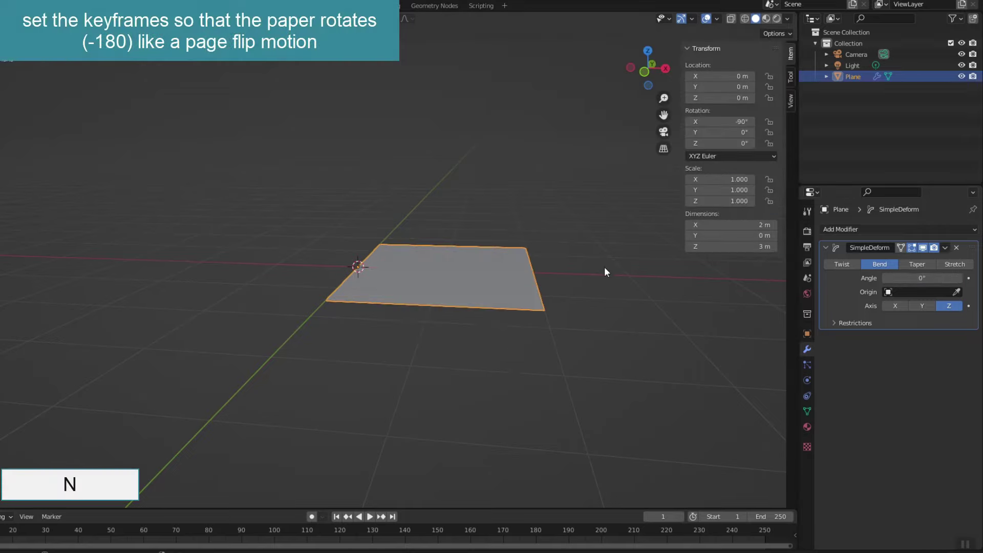
# - Keyframe the rotation at frame 1, then Y rotation -180° at frame 50
pyautogui.rightClick(733, 138)
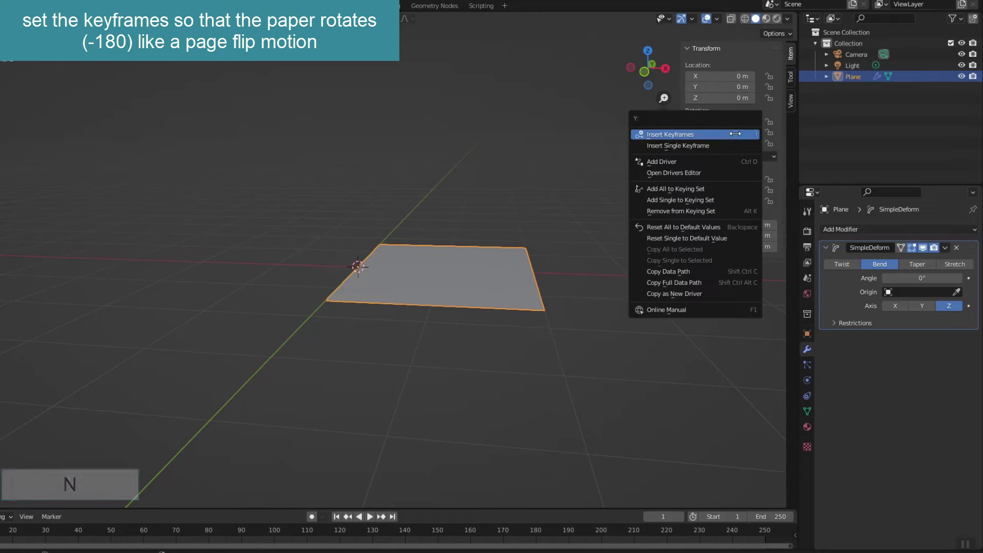
pyautogui.click(712, 133)
pyautogui.click(192, 520)
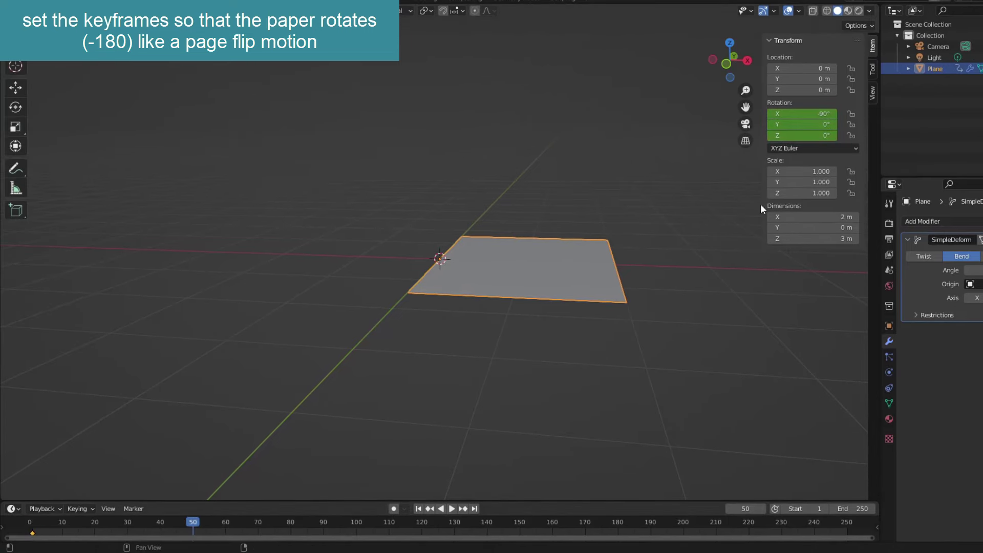
pyautogui.moveTo(830, 125); pyautogui.dragTo(830, 129)
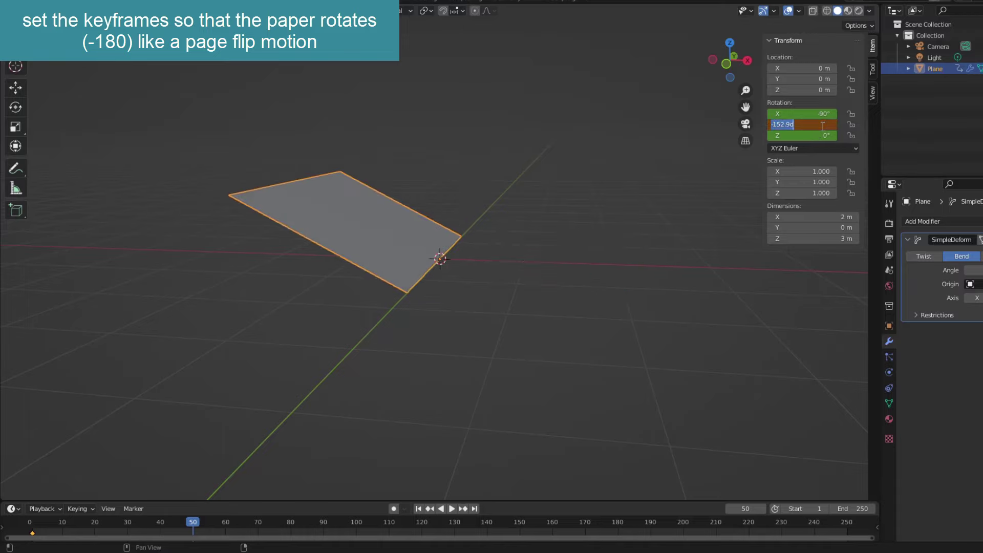
pyautogui.write('-180')
pyautogui.press('Return')
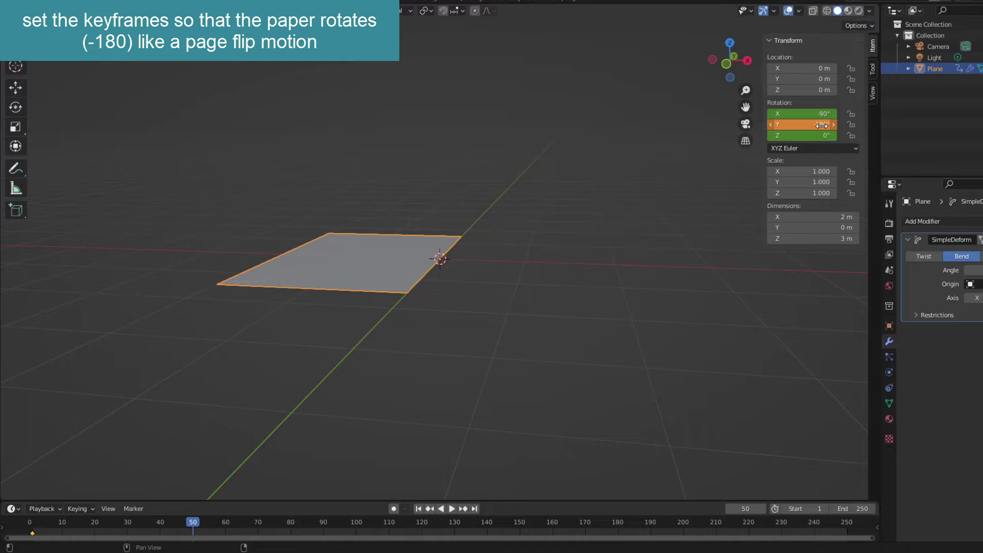
pyautogui.rightClick(796, 124)
pyautogui.click(780, 124)
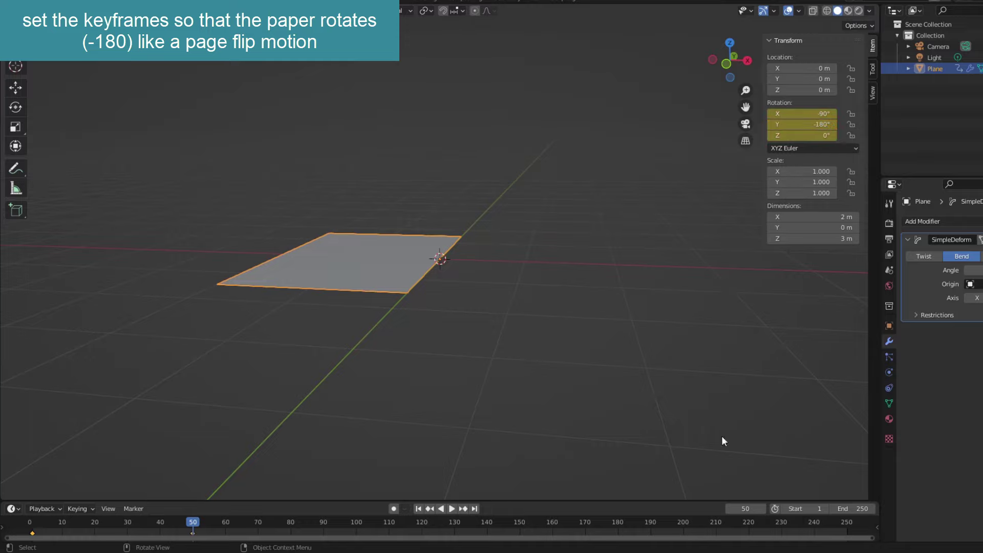
# - Set the scene end frame to 70 and preview the flip from frame 1
pyautogui.click(863, 508)
pyautogui.write('7')
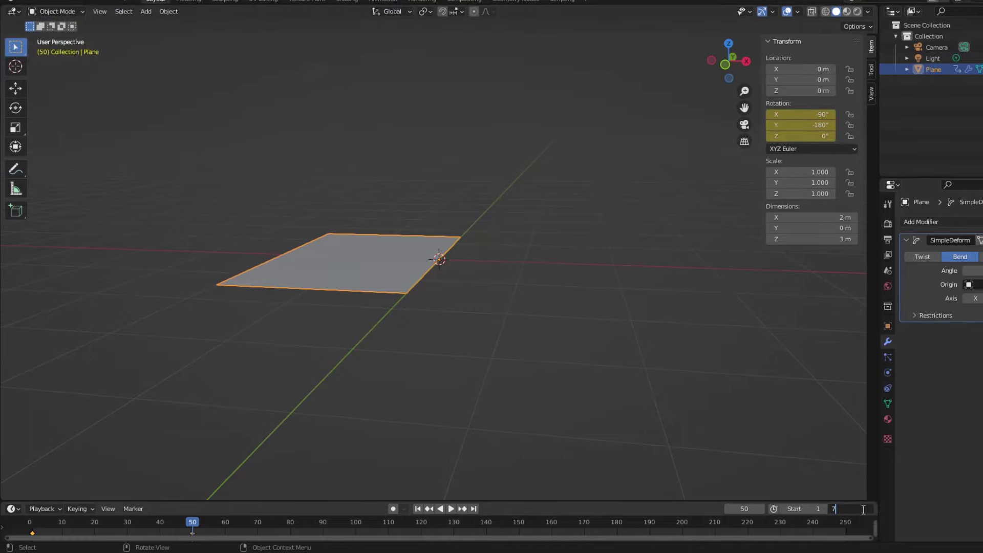
pyautogui.write('0')
pyautogui.press('Return')
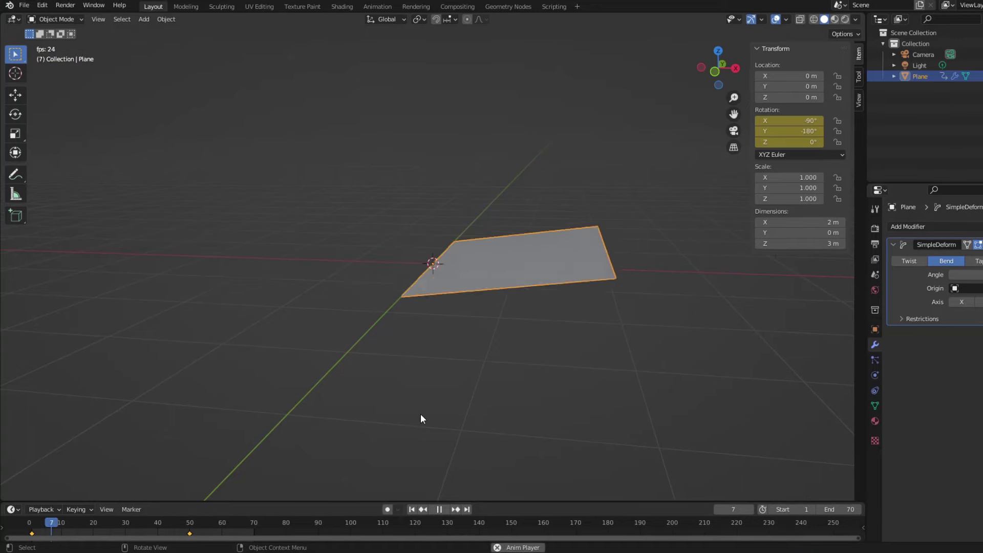
pyautogui.press('space')
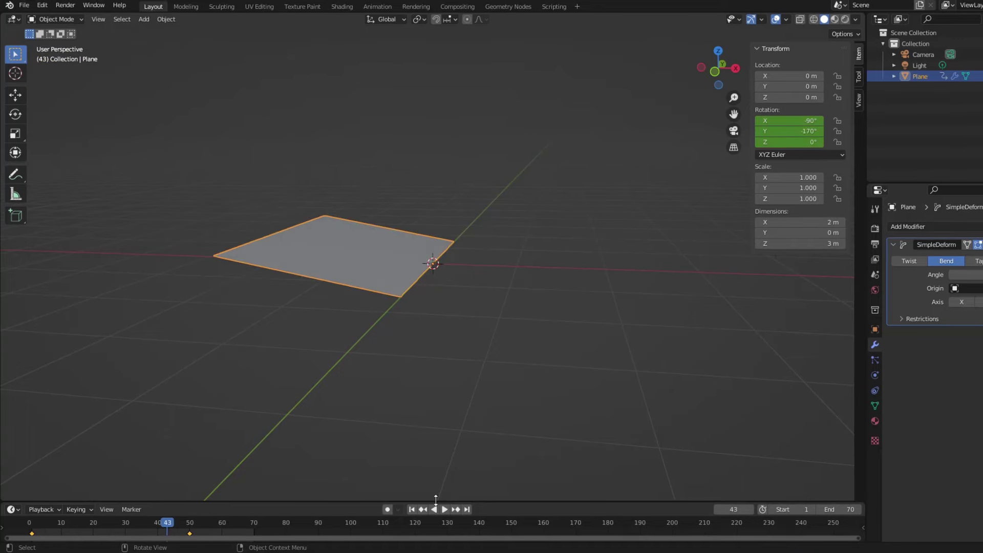
pyautogui.click(422, 509)
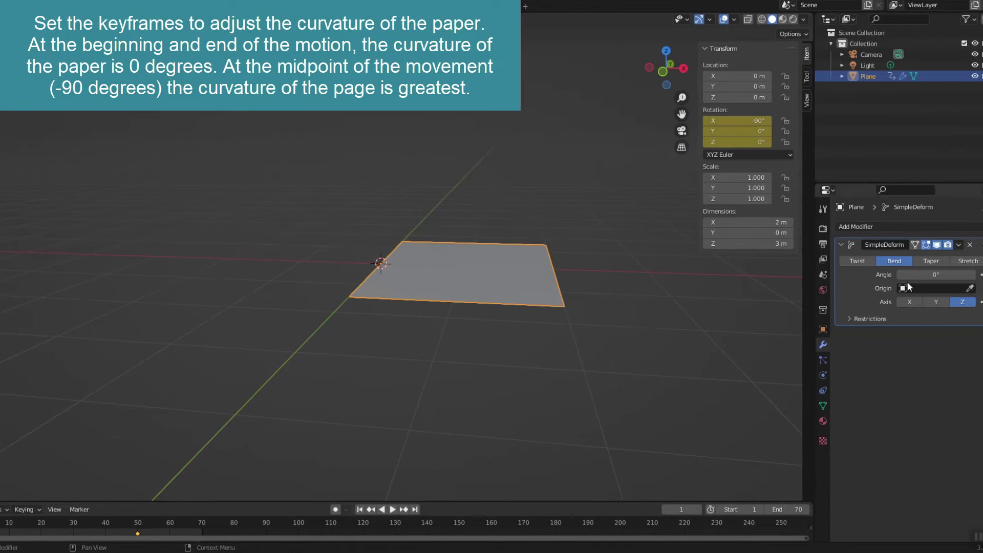
# - Keyframe the bend angle at 0° on frames 1 and 50, 89.4° at frame 25, and preview
pyautogui.click(980, 275)
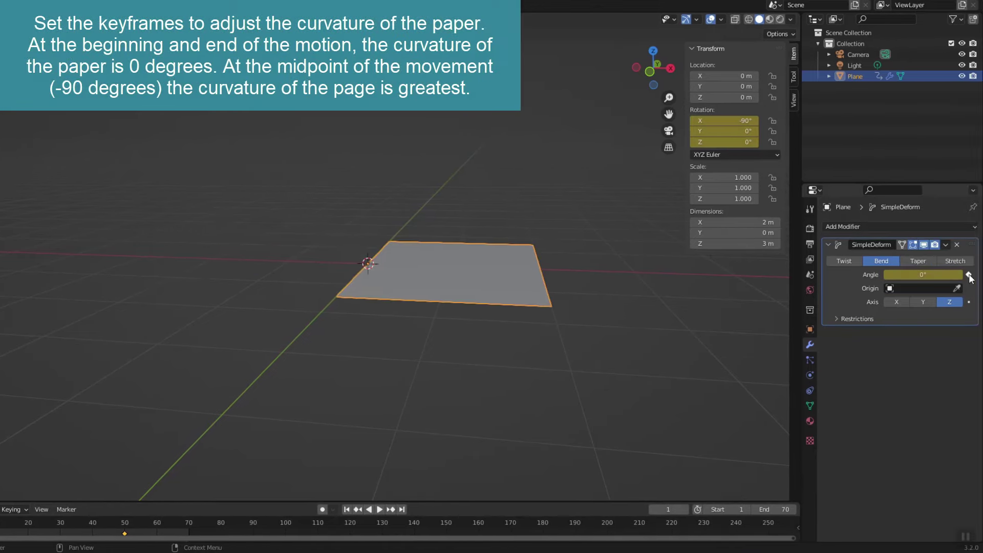
pyautogui.click(391, 509)
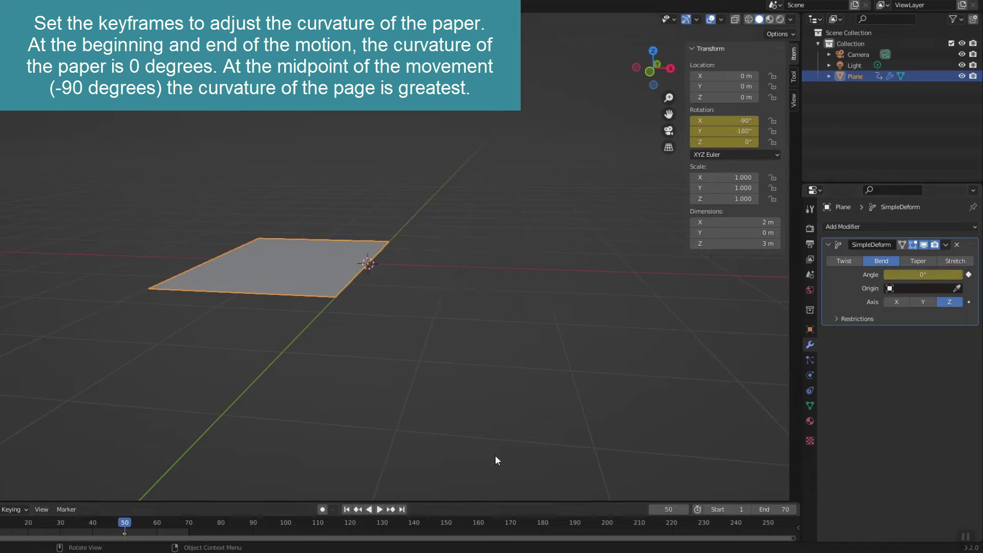
pyautogui.click(45, 524)
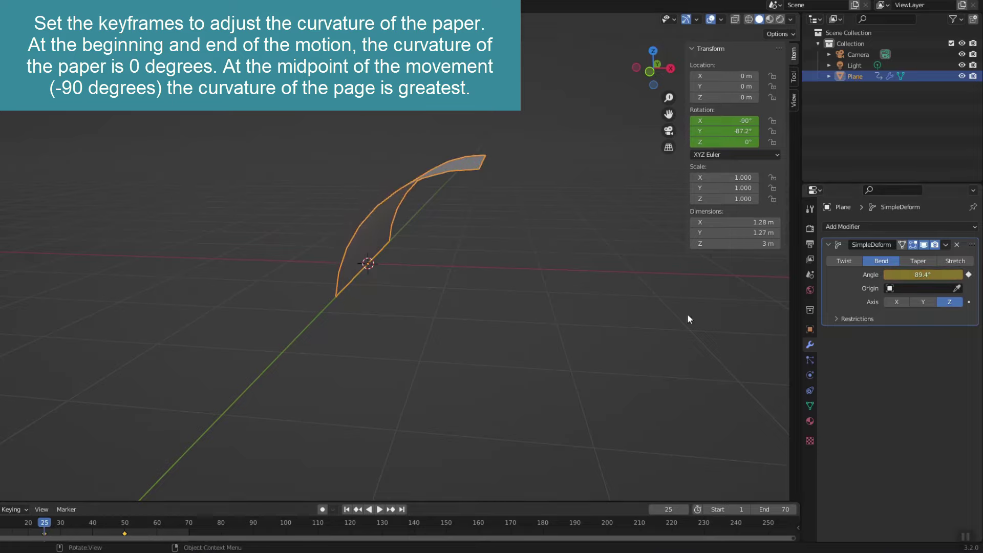
pyautogui.click(413, 512)
pyautogui.press('space')
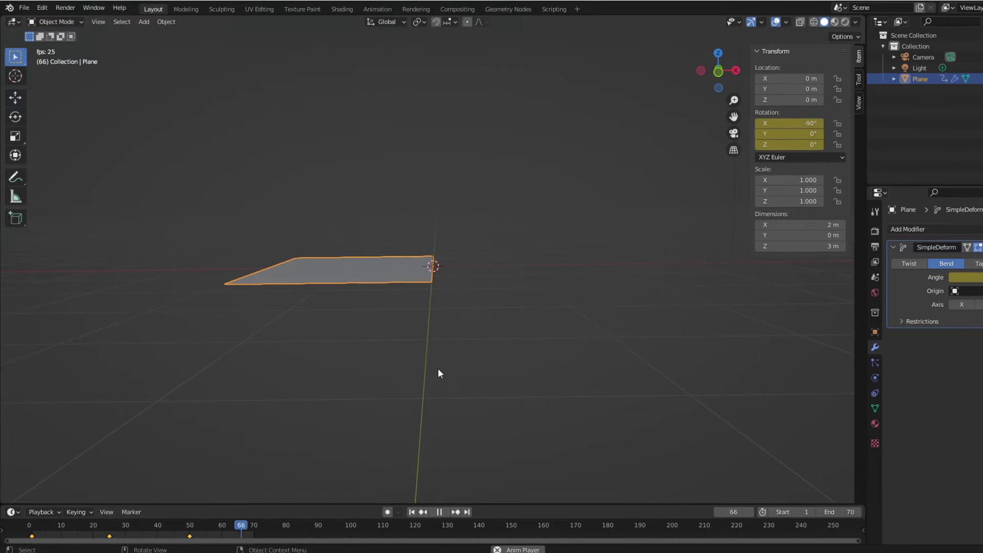
pyautogui.press('space')
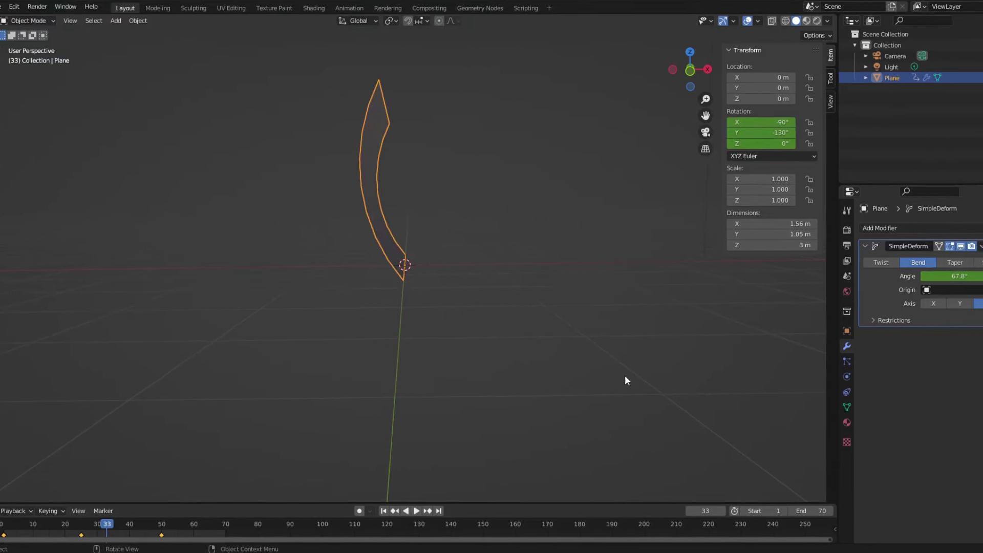
# - Add a second Simple Deform in Twist mode with a 0° angle, then go to frame 50
pyautogui.click(892, 228)
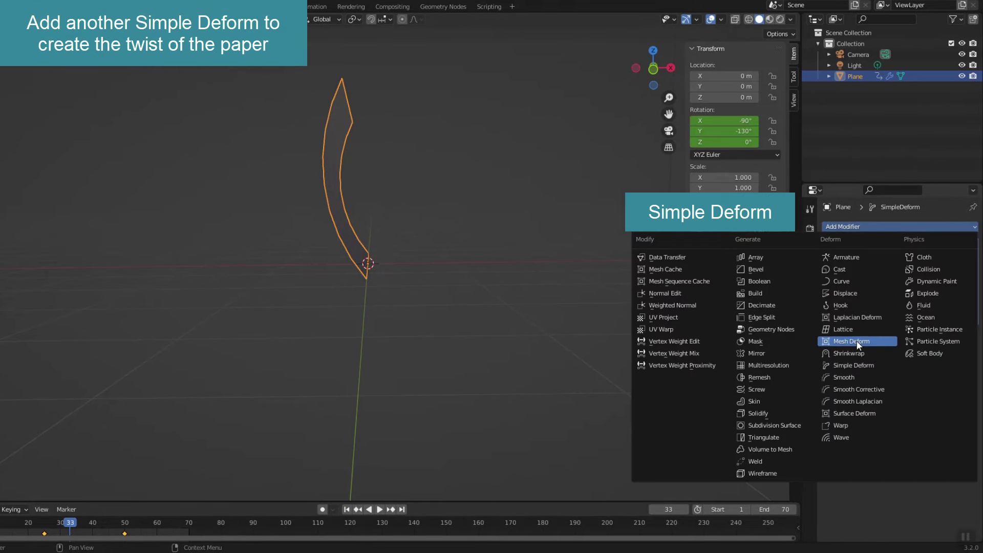
pyautogui.click(852, 365)
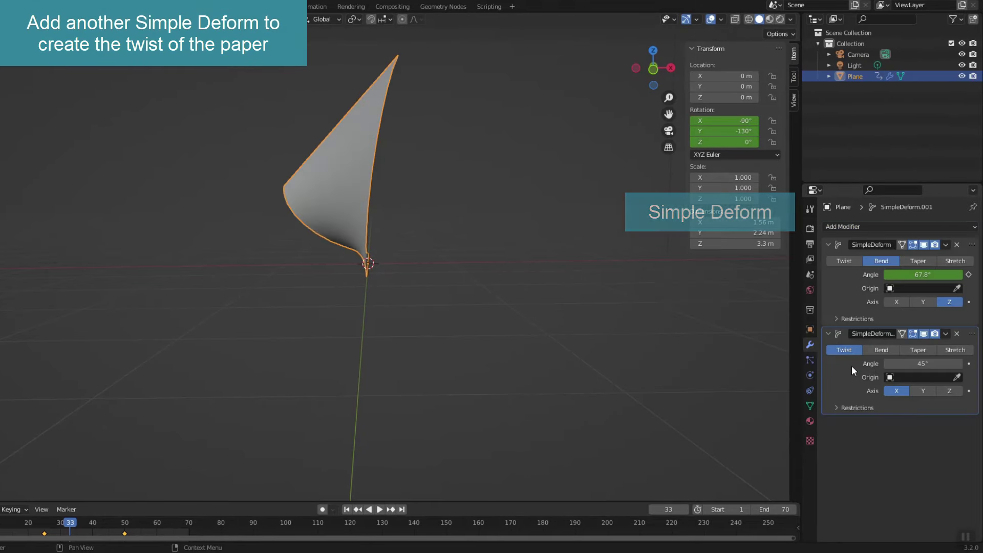
pyautogui.moveTo(921, 364); pyautogui.dragTo(890, 363)
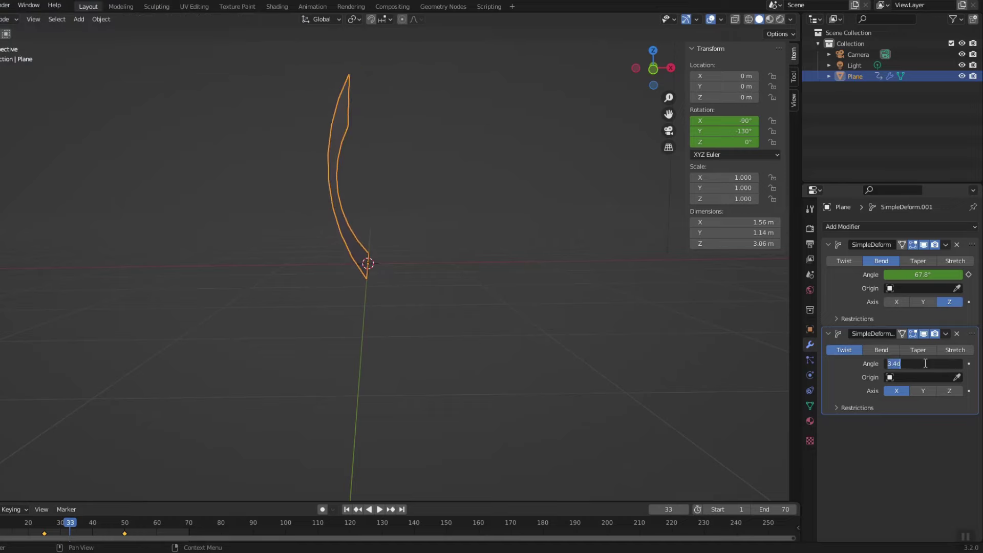
pyautogui.write('0')
pyautogui.press('Return')
pyautogui.click(390, 509)
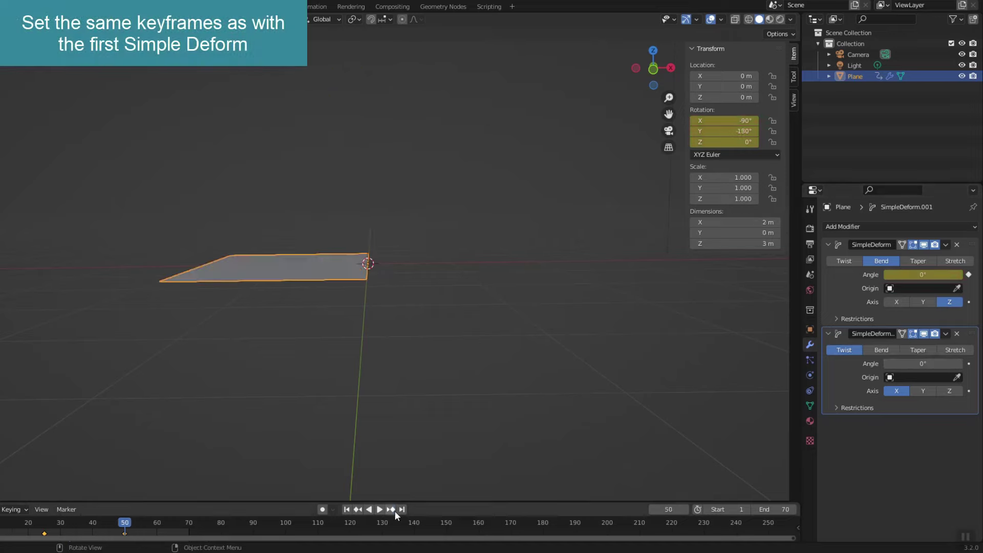
# - Keyframe the twist angle at -8° on frame 25 and play the flip from frame 1
pyautogui.click(358, 509)
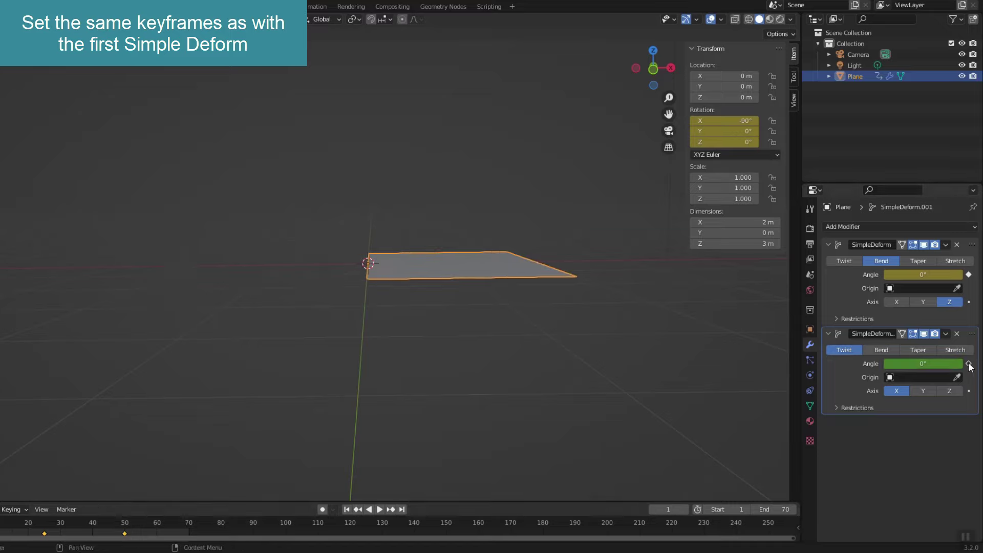
pyautogui.click(393, 510)
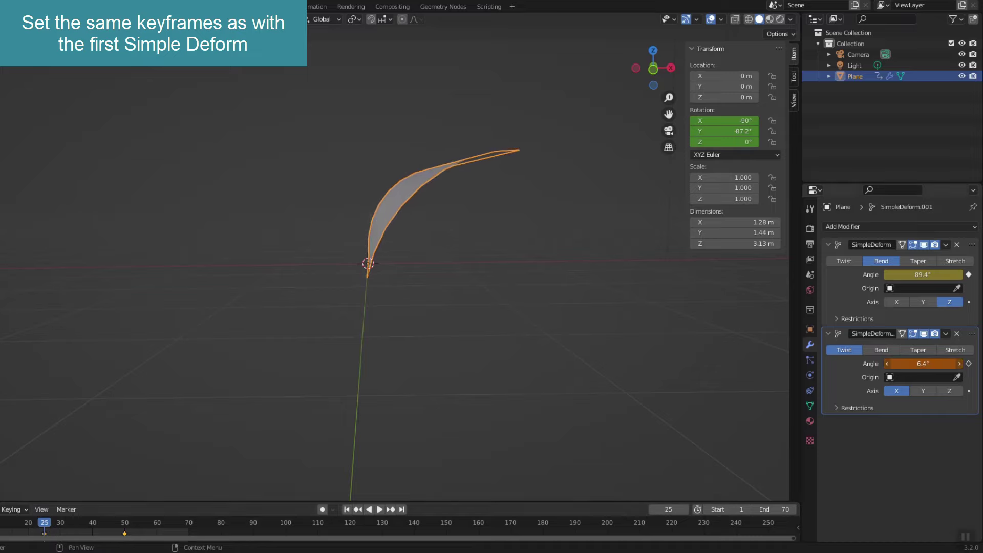
pyautogui.moveTo(922, 363); pyautogui.dragTo(911, 363)
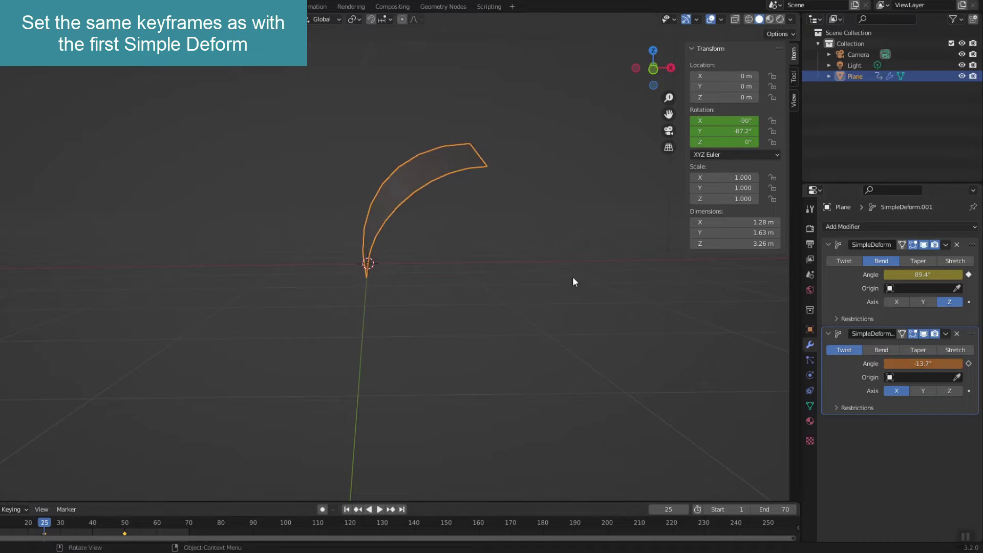
pyautogui.moveTo(573, 282); pyautogui.dragTo(552, 344, button='middle')
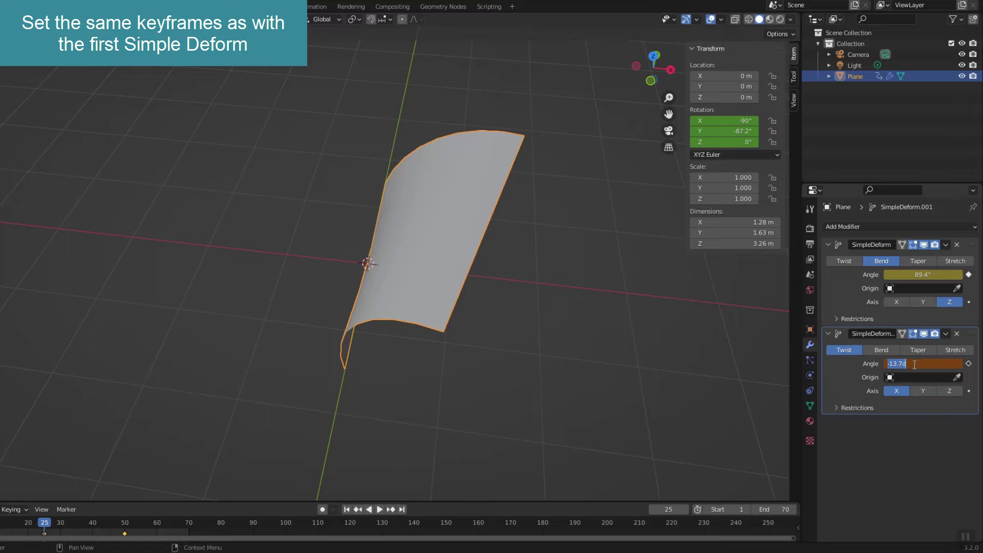
pyautogui.write('4')
pyautogui.press('Return')
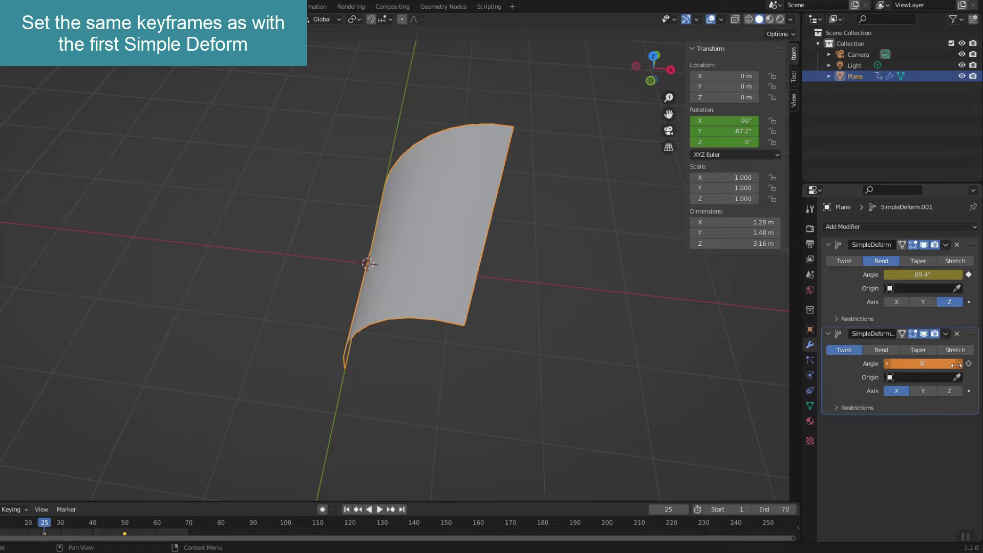
pyautogui.click(968, 363)
pyautogui.moveTo(626, 357); pyautogui.dragTo(399, 482, button='middle')
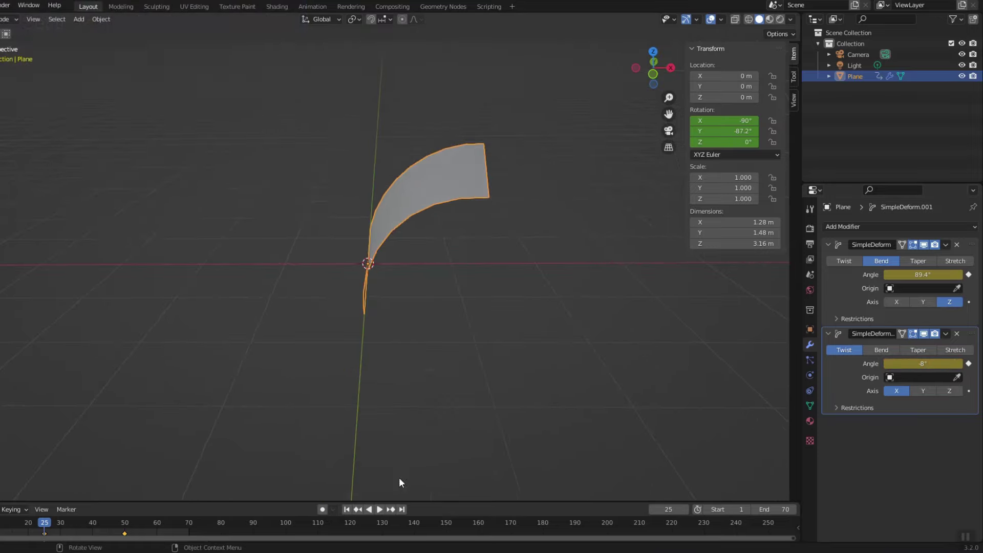
pyautogui.click(347, 509)
pyautogui.press('space')
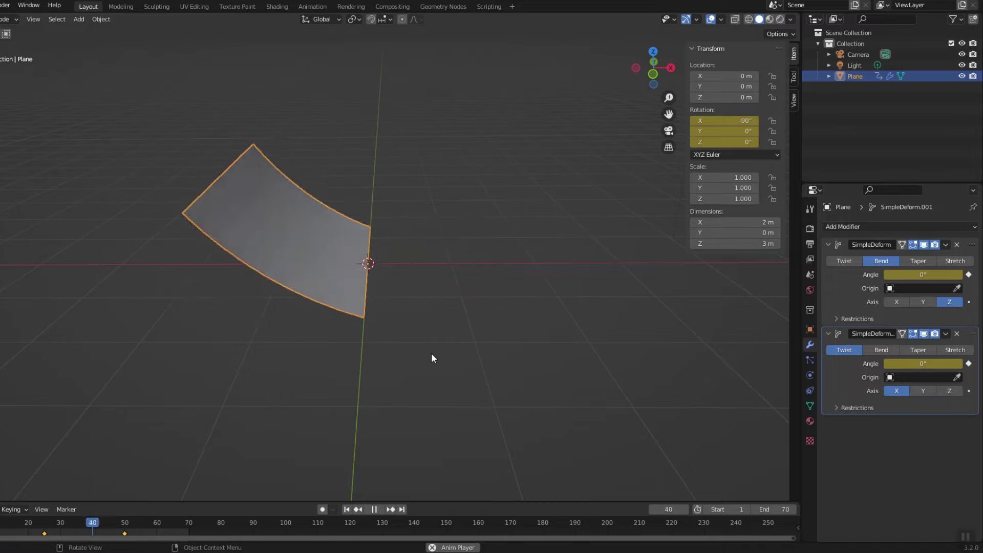
pyautogui.click(348, 510)
# - Duplicate the page six times in place, making Plane.001 through Plane.006
pyautogui.hotkey('shift', 'd')
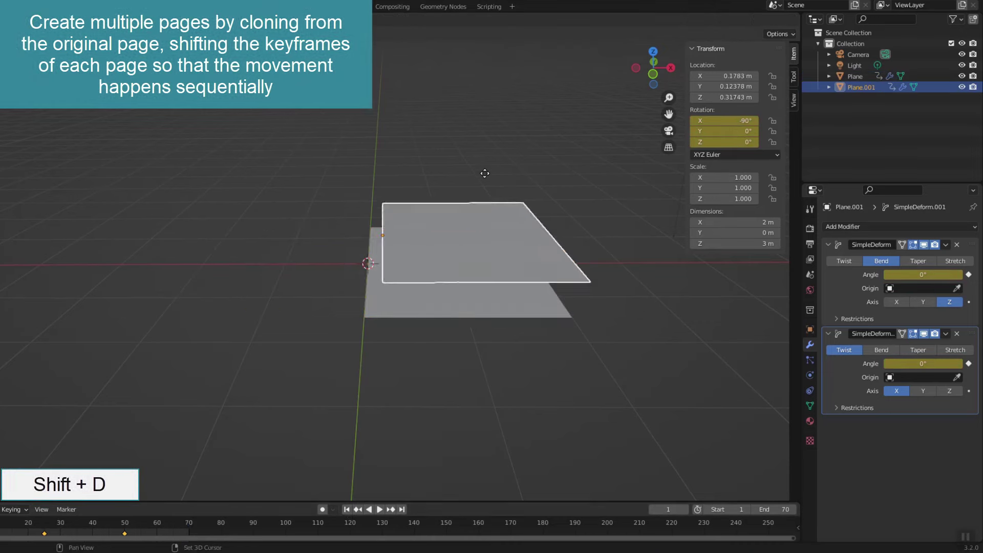
pyautogui.rightClick(471, 277)
pyautogui.hotkey('shift', 'd')
pyautogui.rightClick(504, 171)
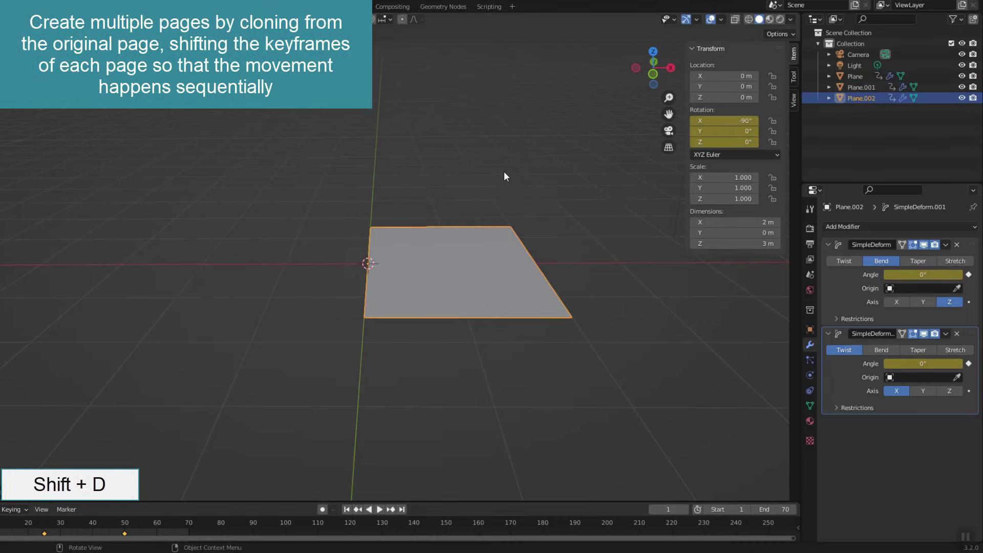
pyautogui.hotkey('shift', 'd')
pyautogui.rightClick(546, 88)
pyautogui.hotkey('shift', 'd')
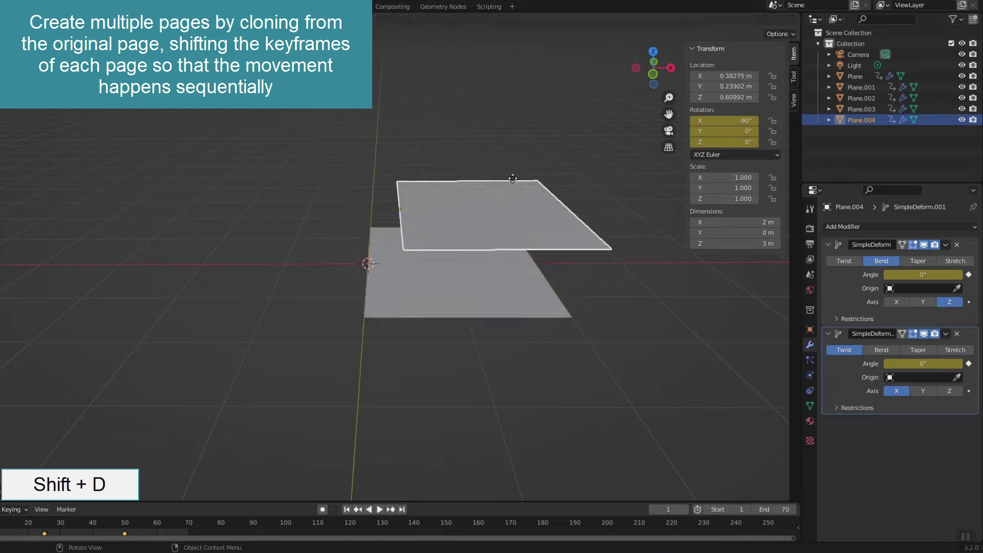
pyautogui.rightClick(514, 177)
pyautogui.hotkey('shift', 'd')
pyautogui.rightClick(516, 185)
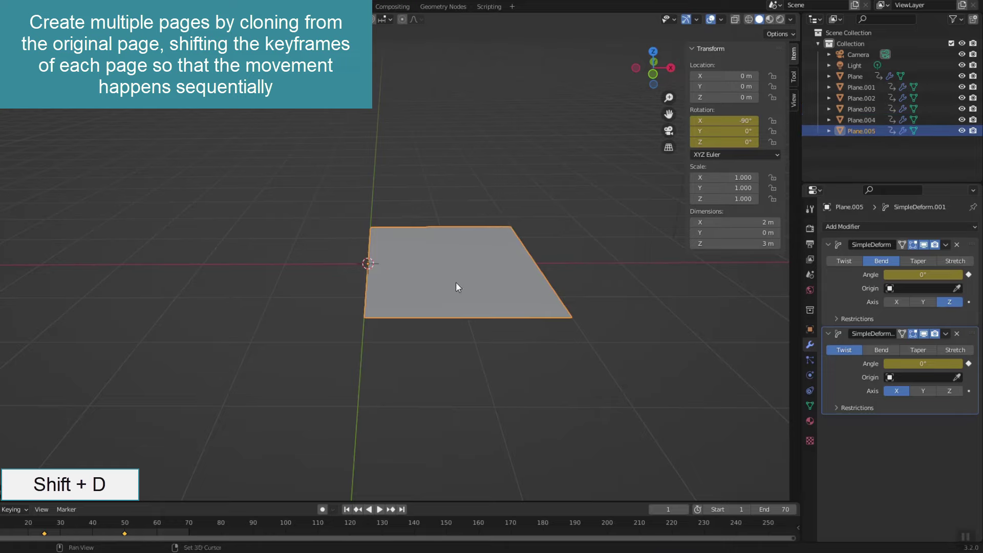
pyautogui.hotkey('shift', 'd')
pyautogui.rightClick(494, 213)
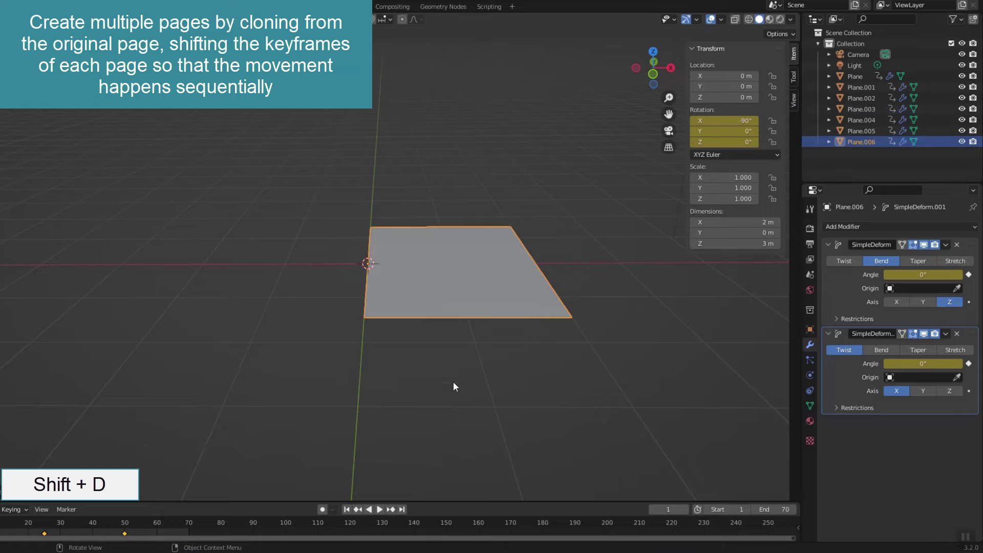
# - Stagger the copies' keyframes later, Plane.001 by about 4 frames, through Plane.006 starting at frame 30
pyautogui.click(860, 87)
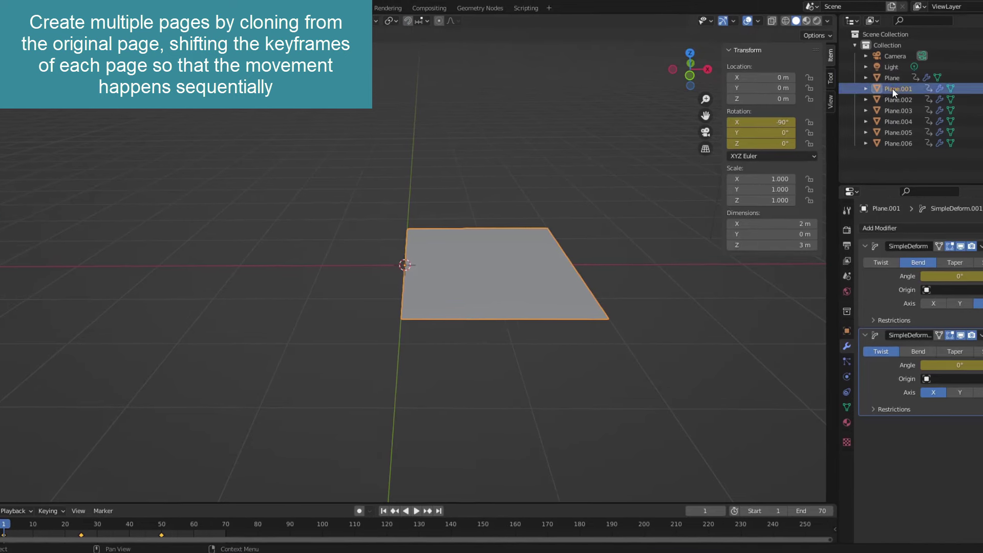
pyautogui.moveTo(191, 540); pyautogui.dragTo(209, 538)
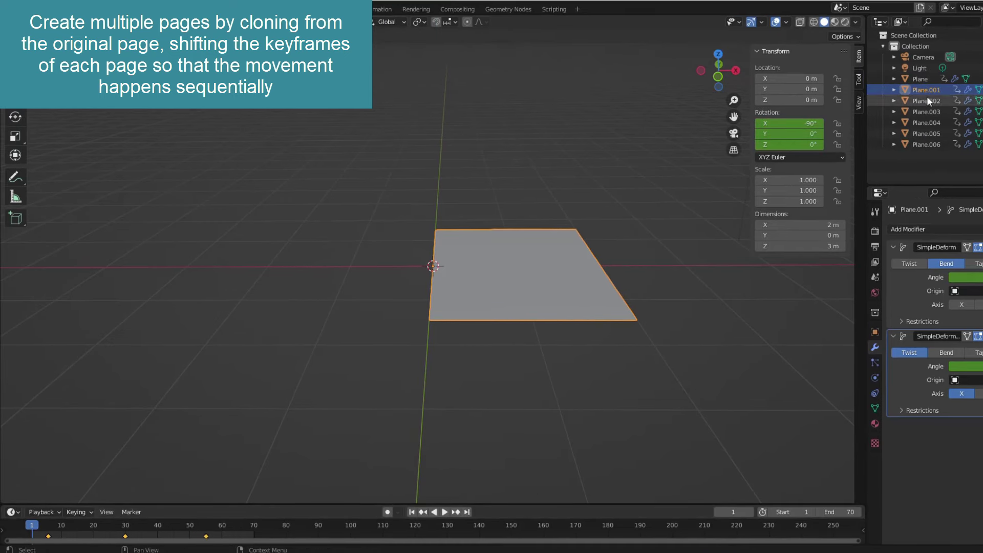
pyautogui.moveTo(190, 537)
pyautogui.mouseDown()
pyautogui.moveTo(250, 534)
pyautogui.moveTo(196, 537)
pyautogui.mouseUp()
pyautogui.click(925, 123)
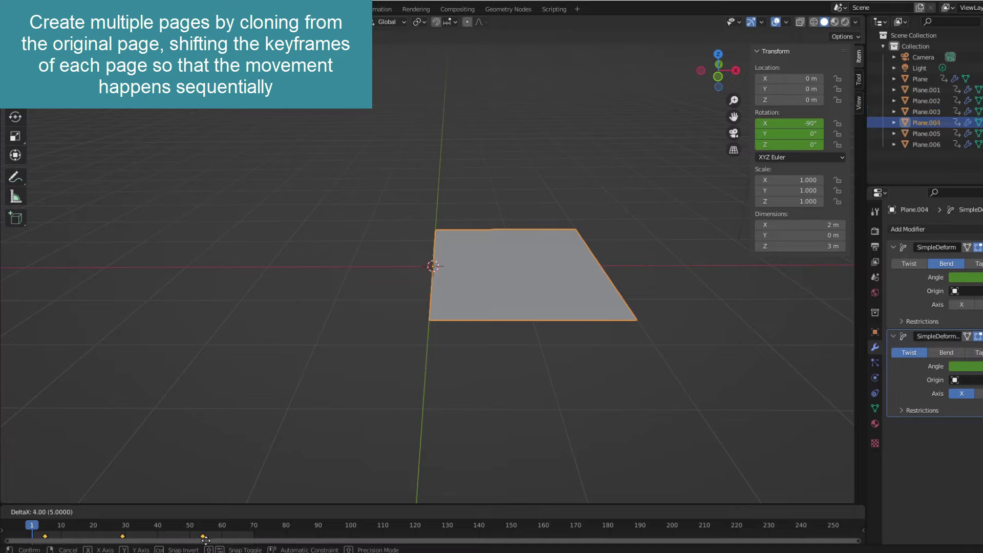
pyautogui.moveTo(246, 542)
pyautogui.mouseDown()
pyautogui.moveTo(235, 539)
pyautogui.moveTo(266, 520)
pyautogui.mouseUp()
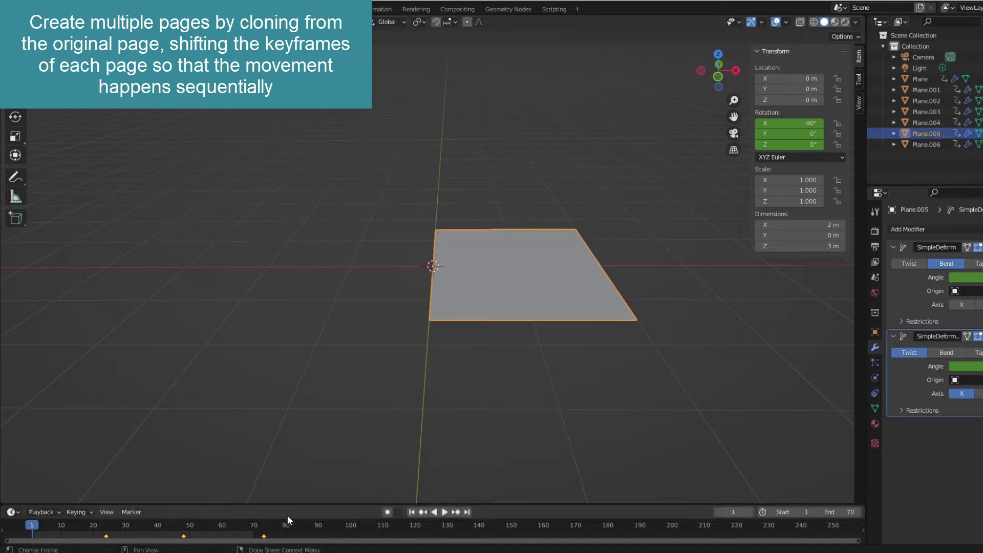
pyautogui.click(926, 145)
pyautogui.moveTo(191, 538); pyautogui.dragTo(285, 535)
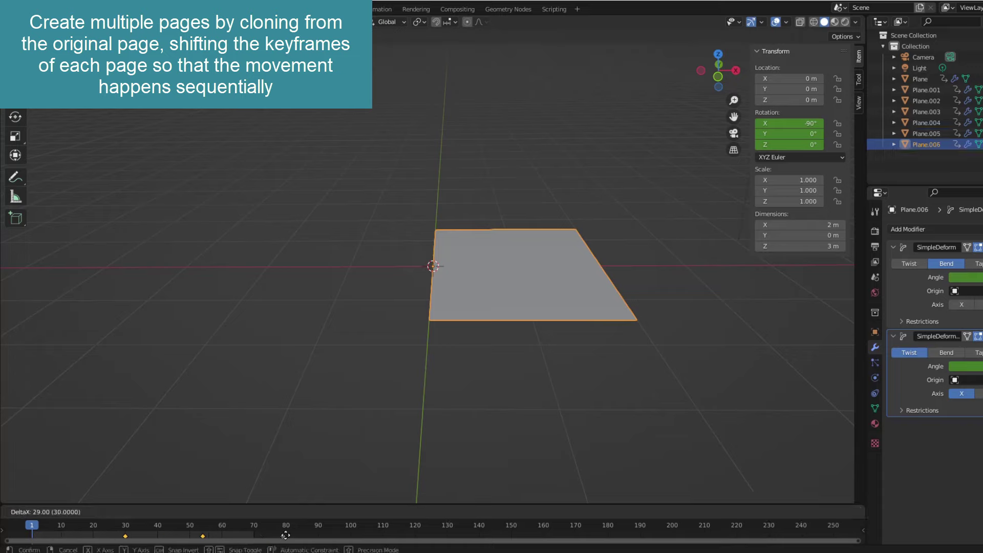
pyautogui.click(286, 536)
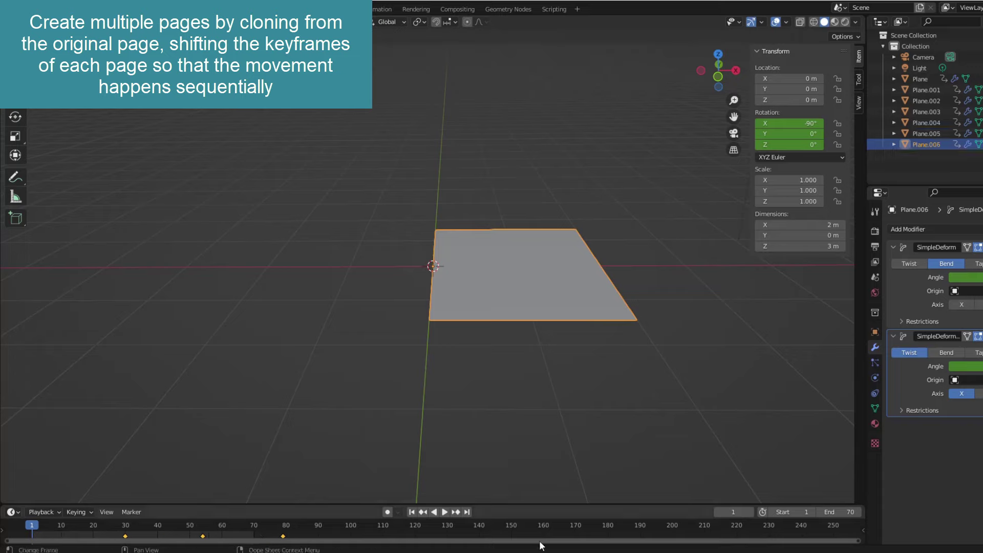
# - Set the scene end frame to 80 and play back the sequential page flips
pyautogui.doubleClick(840, 512)
pyautogui.write('80')
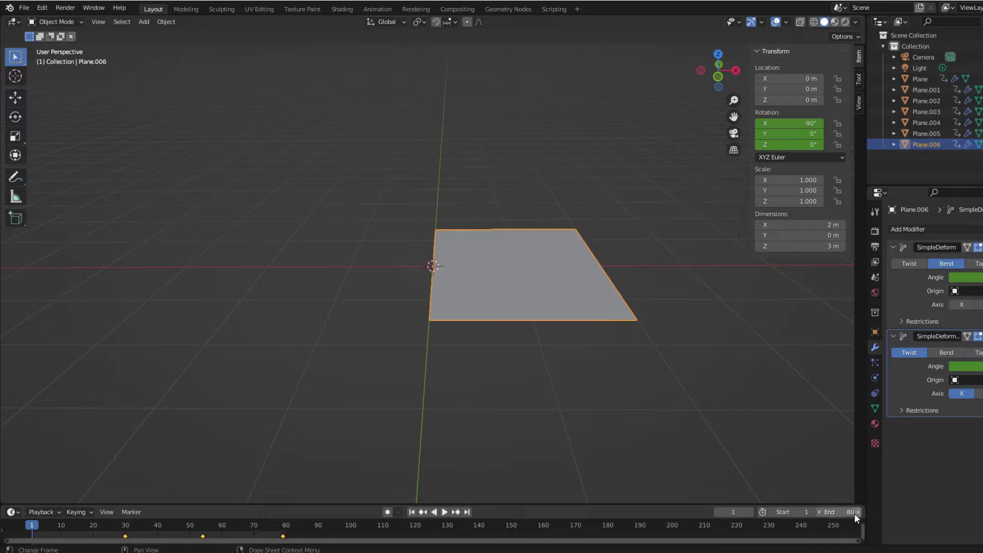
pyautogui.press('space')
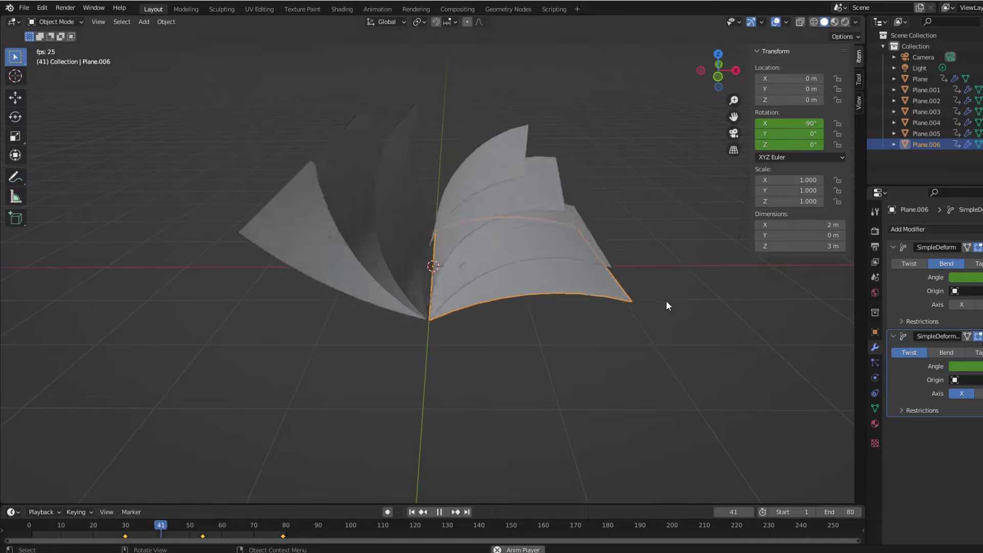